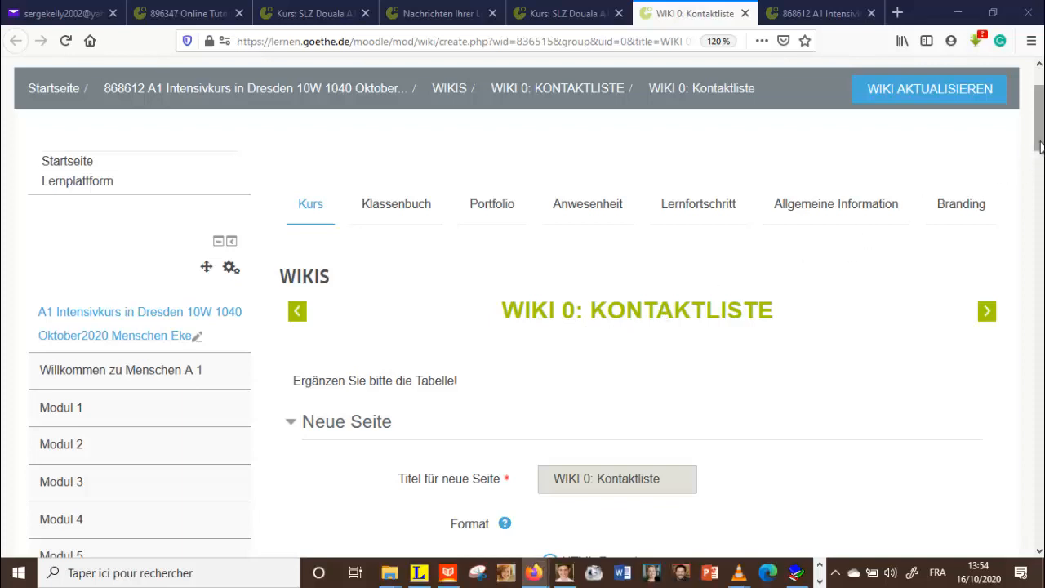
# Step: Create the 'WIKI 0: Kontaktliste' page with HTML format kept selected
pyautogui.moveTo(1040, 142); pyautogui.dragTo(1040, 158)
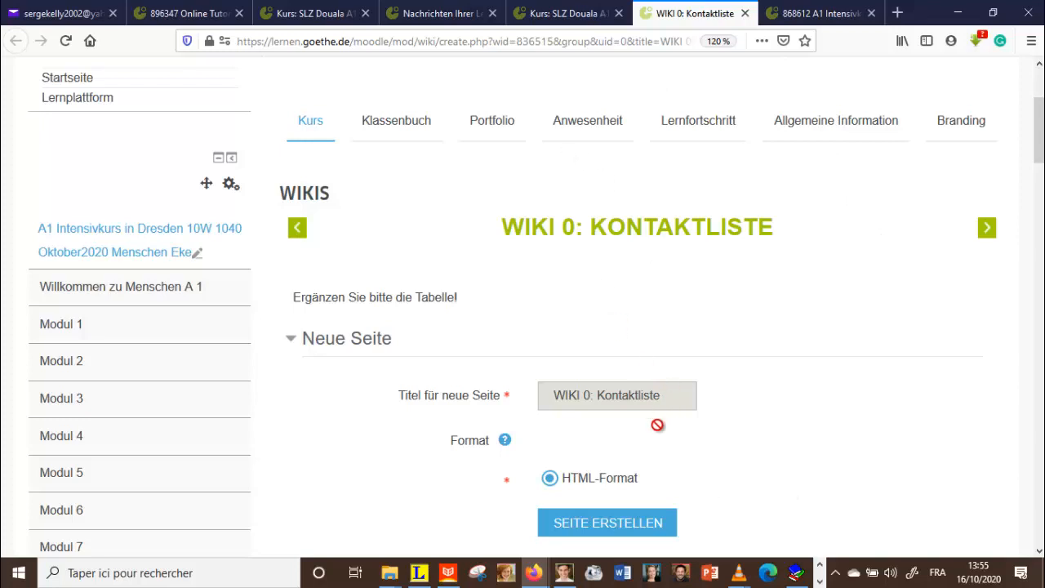
pyautogui.click(600, 531)
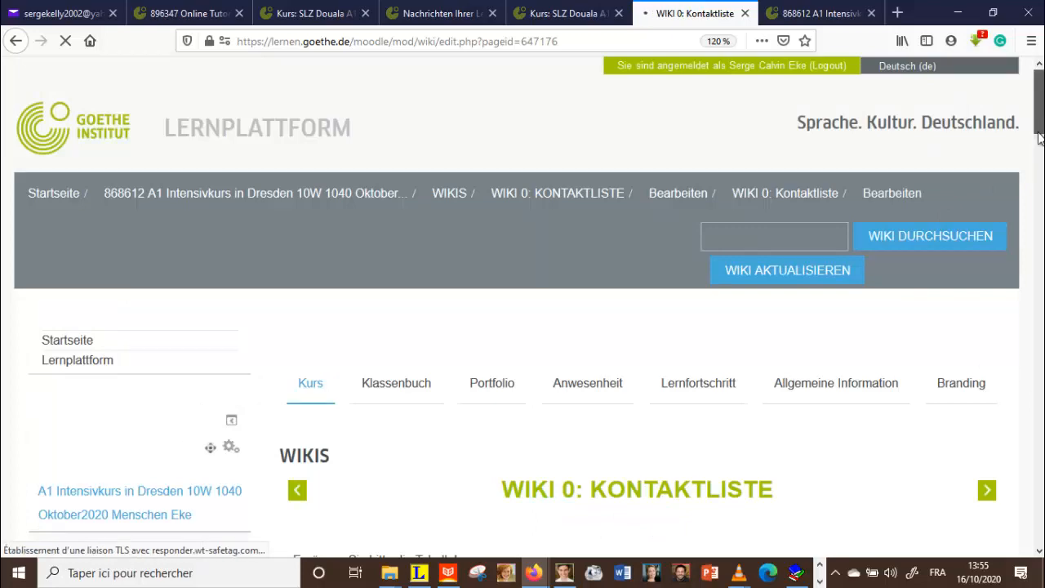
# Step: Add a blank line in the empty page editor and bring up the table creation dialog
pyautogui.moveTo(1038, 124); pyautogui.dragTo(1040, 194)
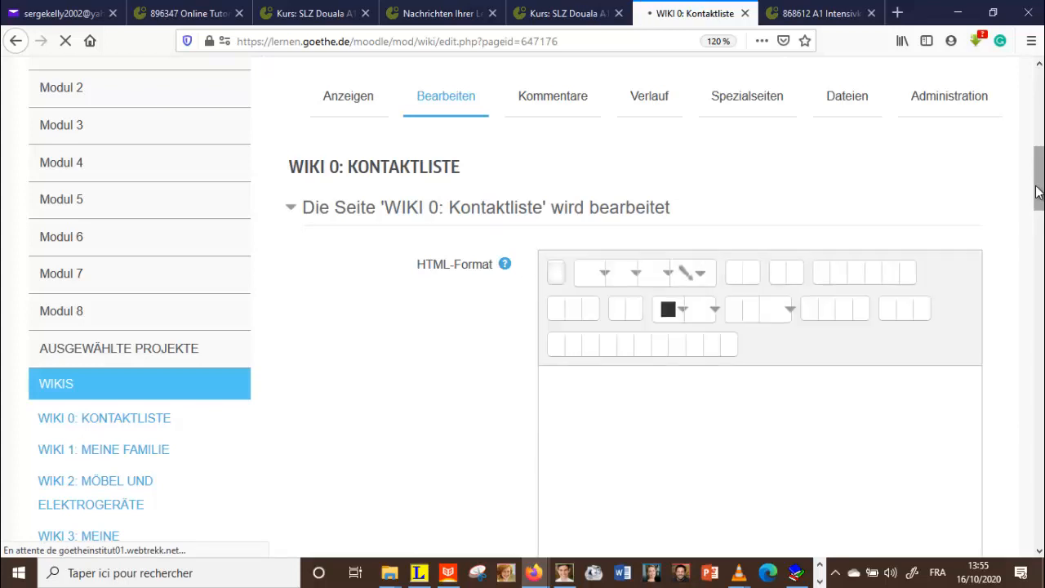
pyautogui.moveTo(1039, 173); pyautogui.dragTo(1038, 230)
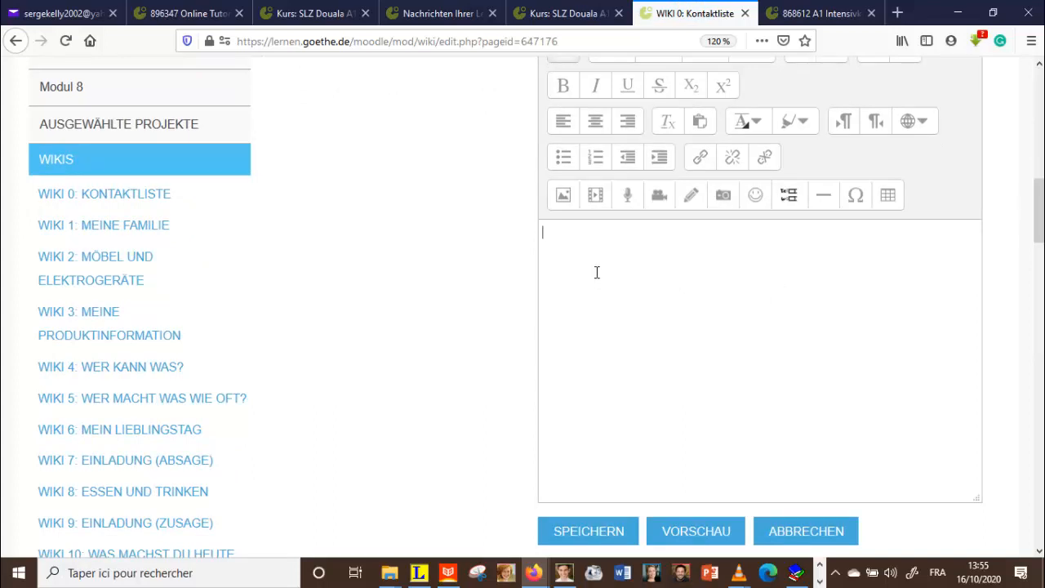
pyautogui.press('Return')
pyautogui.click(889, 196)
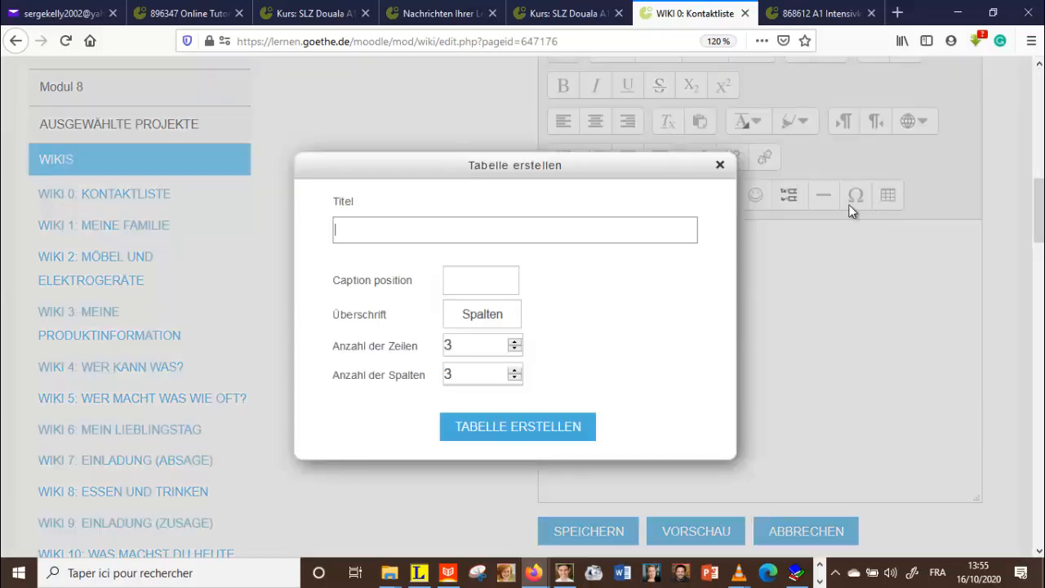
# Step: Insert a table with 23 rows and 5 columns into the wiki page
pyautogui.click(514, 343)
pyautogui.click(514, 344)
pyautogui.click(514, 344)
pyautogui.click(514, 344)
pyautogui.click(514, 344)
pyautogui.click(514, 344)
pyautogui.click(514, 344)
pyautogui.click(514, 344)
pyautogui.click(513, 369)
pyautogui.click(514, 370)
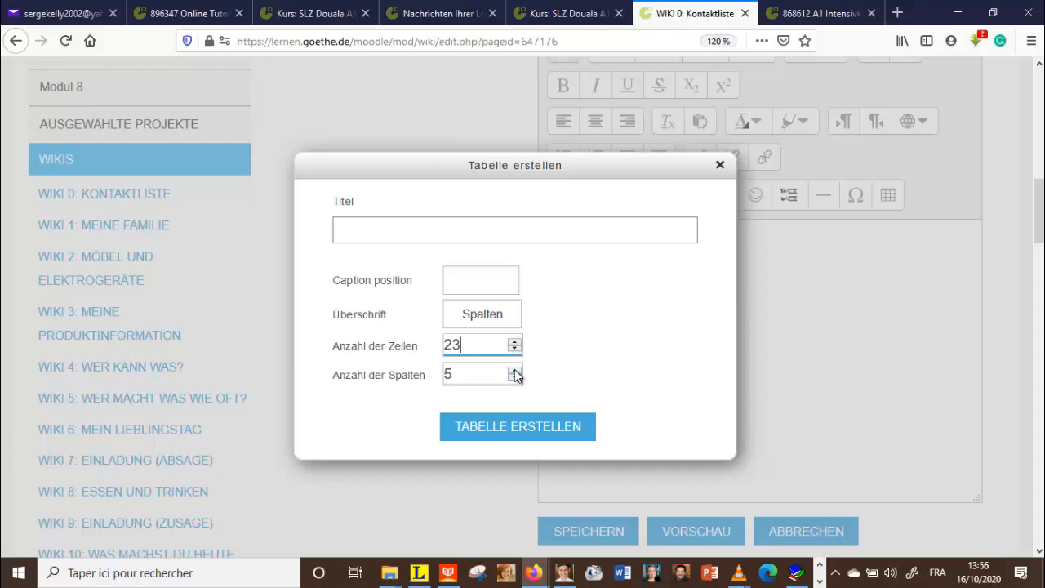
pyautogui.click(516, 433)
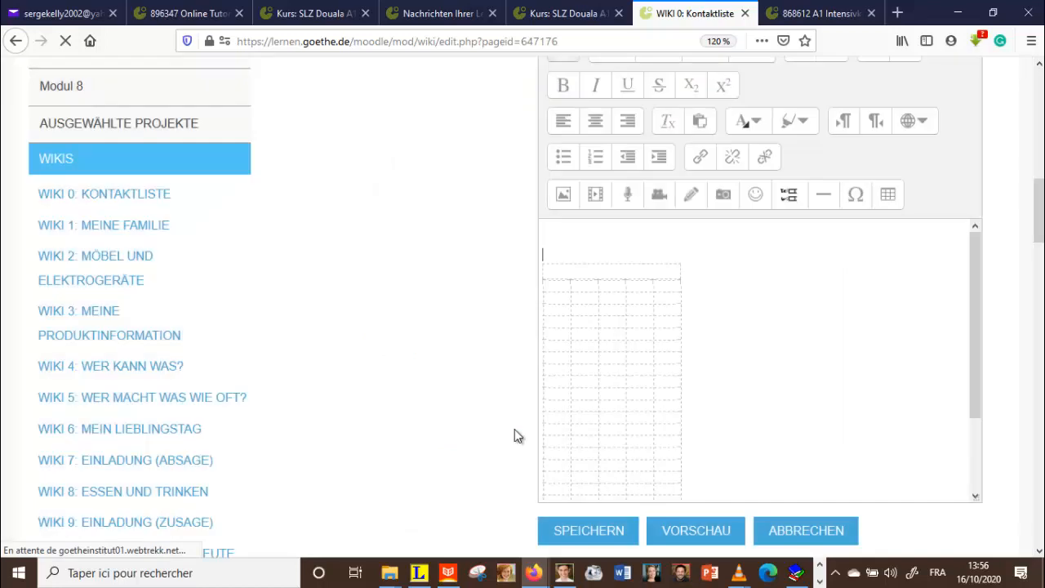
# Step: Enter the headings Nr., Namen und Vornamen and E-Mail-Adressen in the first three header cells
pyautogui.click(560, 283)
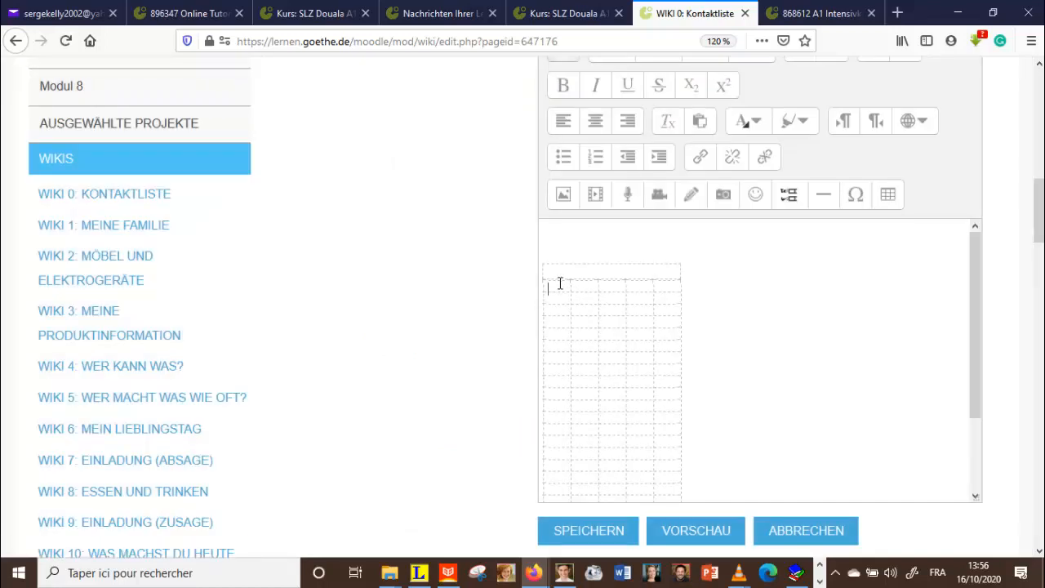
pyautogui.write('Nr.')
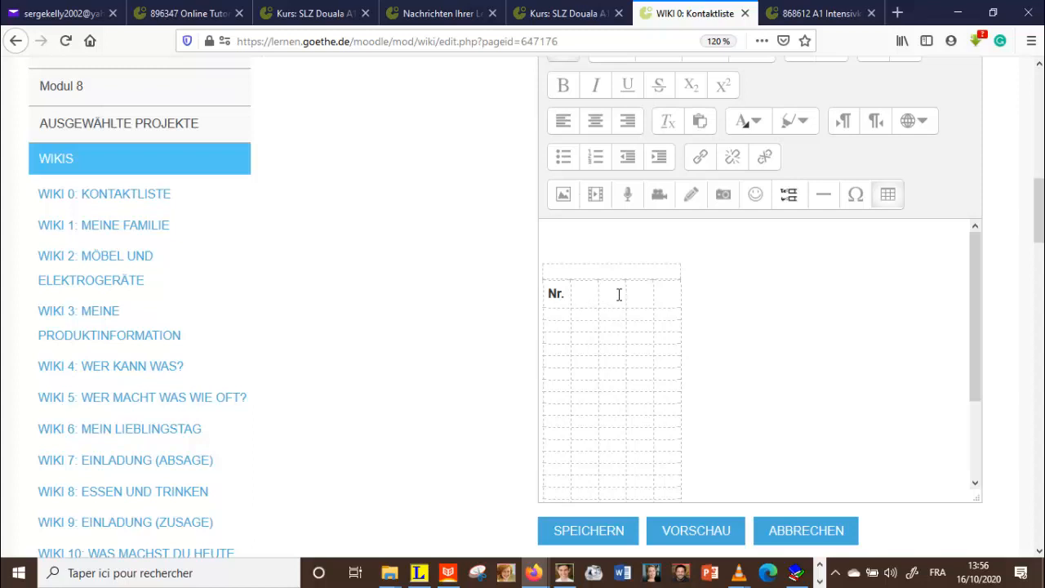
pyautogui.write('Namen und Vornamen')
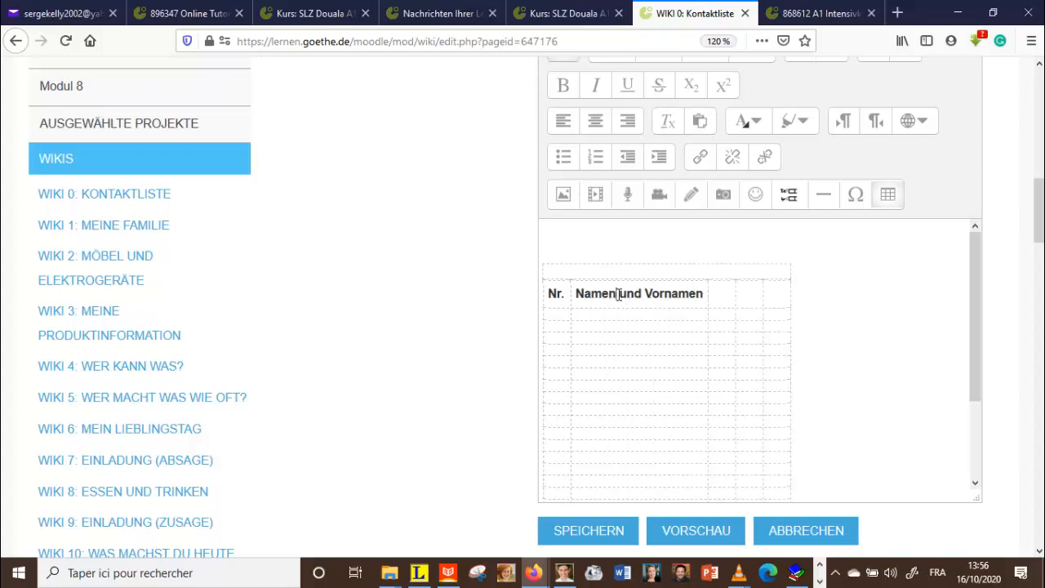
pyautogui.click(722, 295)
pyautogui.write('E')
pyautogui.write('-Mail-Adressen')
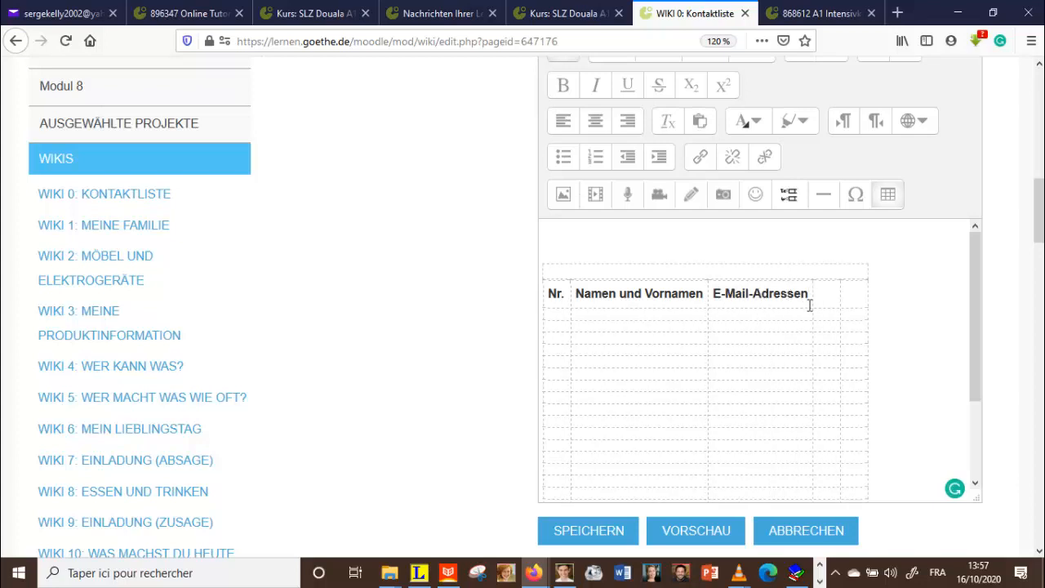
# Step: Add the Telefonnummern and Viertel headings, then place the cursor in the first row's Nr. cell
pyautogui.click(823, 296)
pyautogui.write('Telefonnummern')
pyautogui.click(859, 294)
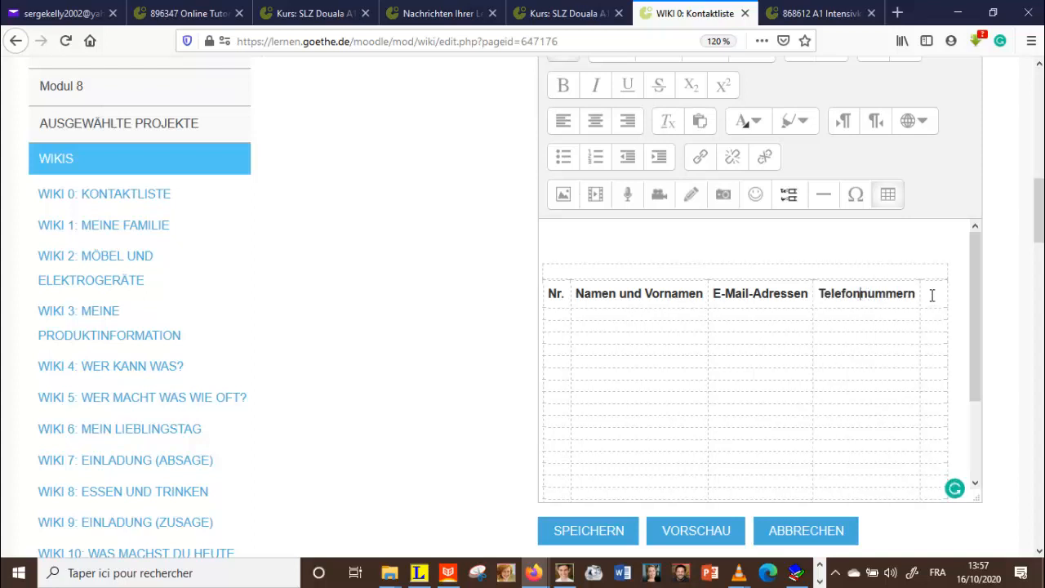
pyautogui.click(931, 296)
pyautogui.write('Viertel')
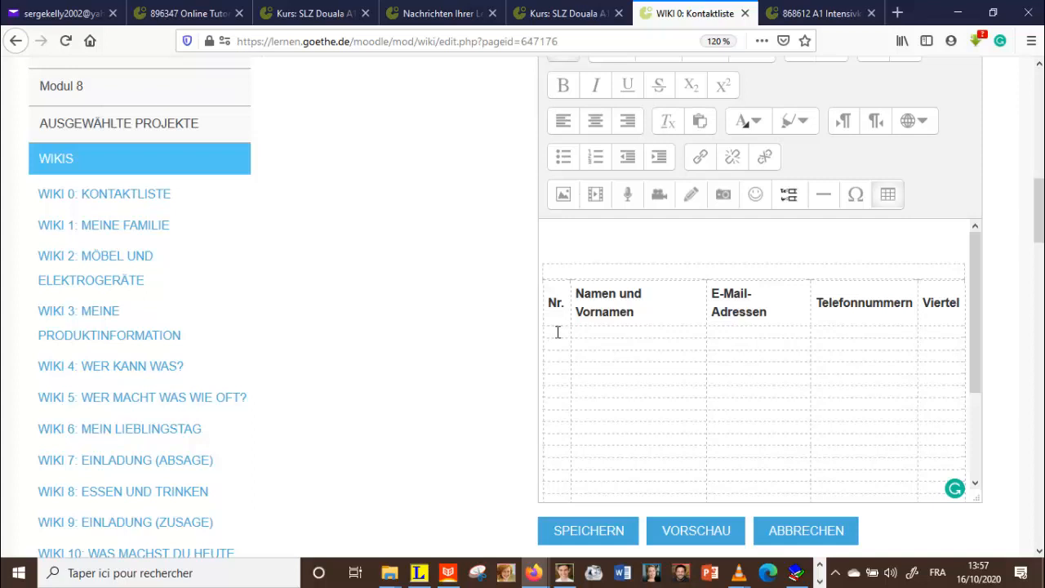
pyautogui.click(558, 331)
# Step: Number the first row 01 and fill in the contact's full name and e-mail address
pyautogui.write('01')
pyautogui.click(601, 333)
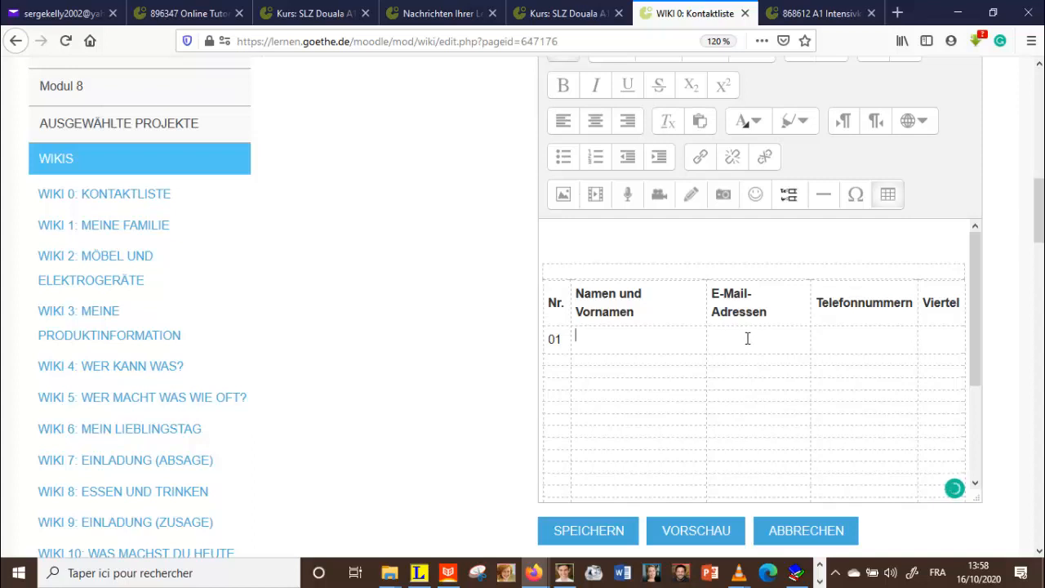
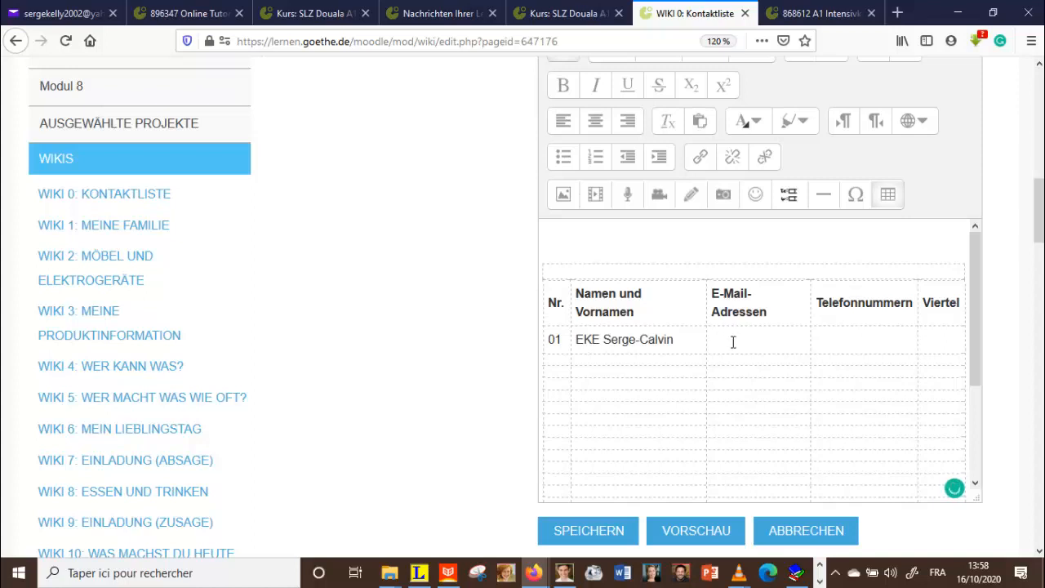
pyautogui.click(733, 343)
pyautogui.hotkey('ctrl', 'v')
# Step: Add the contact's phone number and correct the surname so only its first letter is capitalised
pyautogui.click(854, 331)
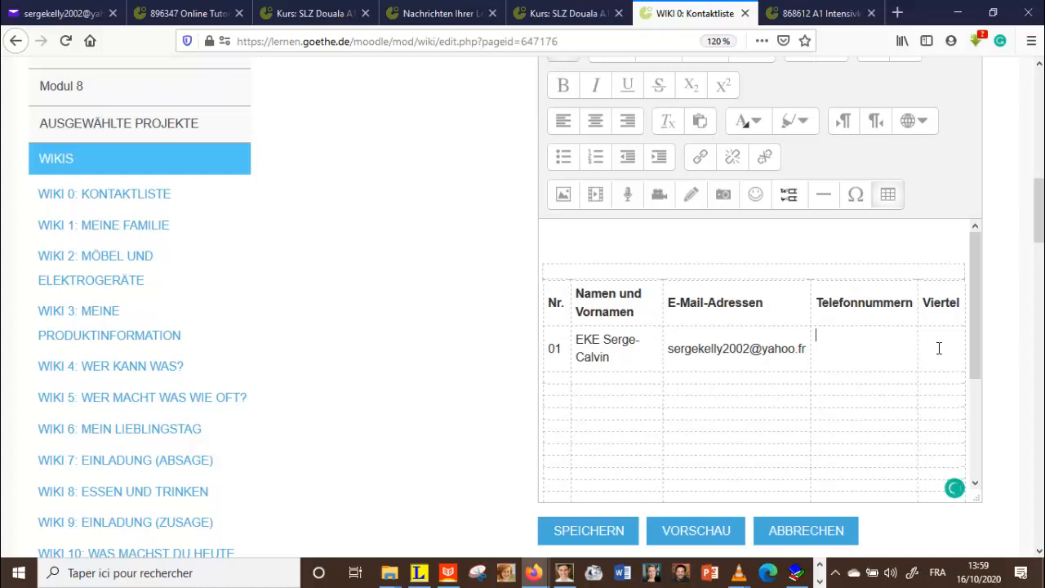
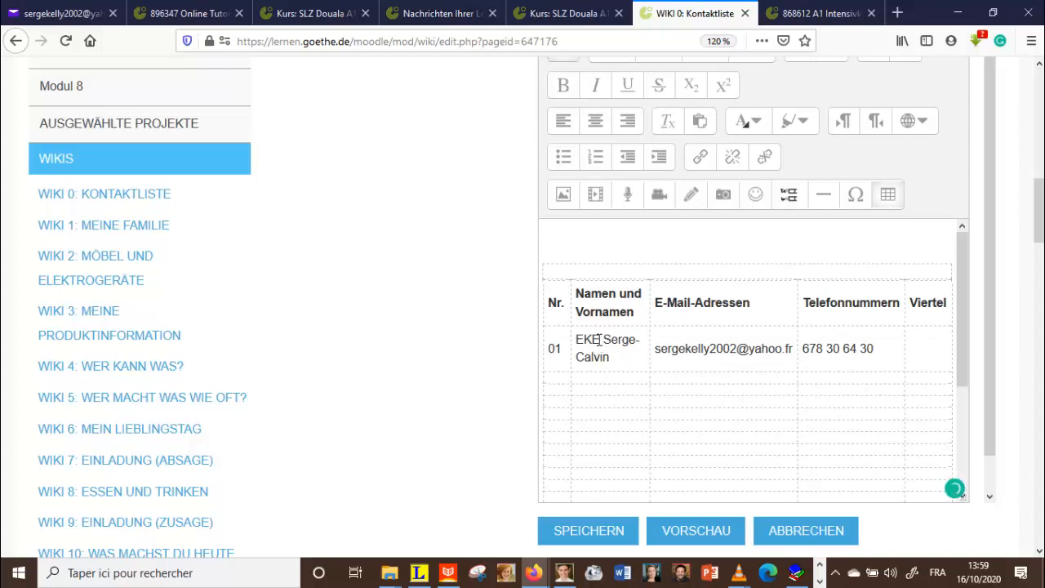
pyautogui.write('Kotto')
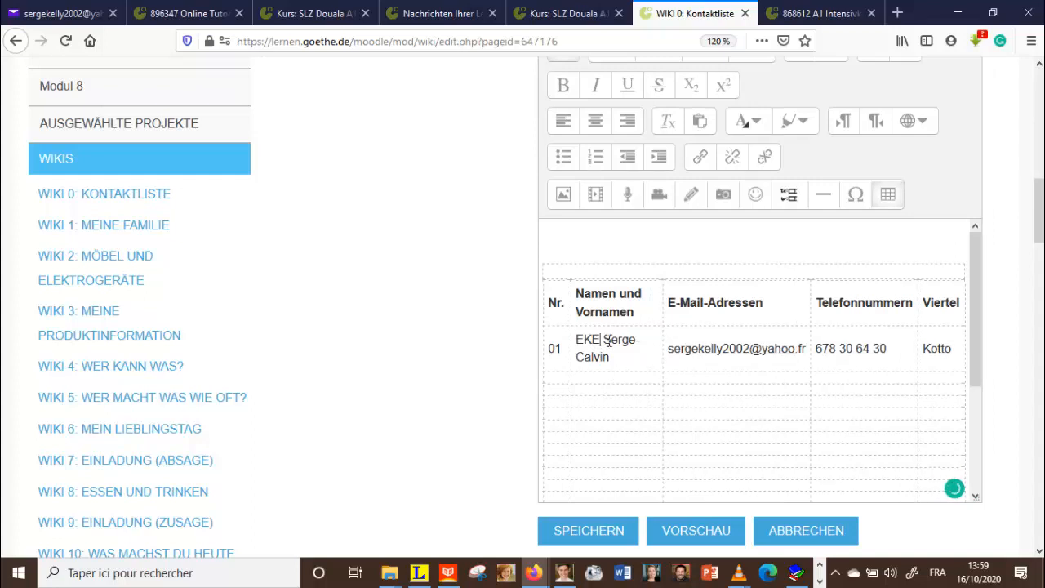
pyautogui.press('BackSpace')
pyautogui.press('BackSpace')
pyautogui.write('ke')
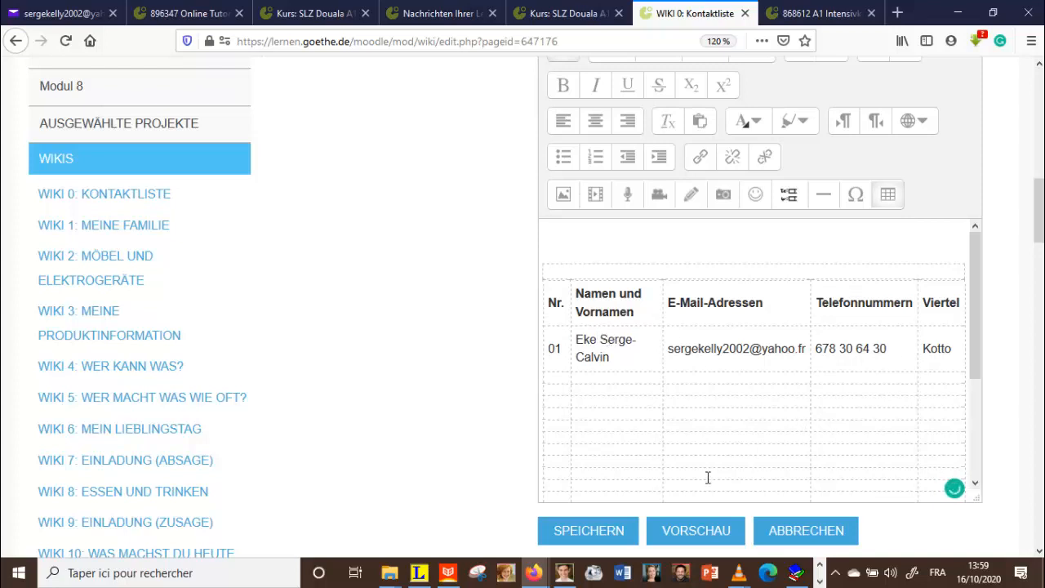
# Step: Save the wiki page, review the saved contact table, and stop the screen recording
pyautogui.click(597, 535)
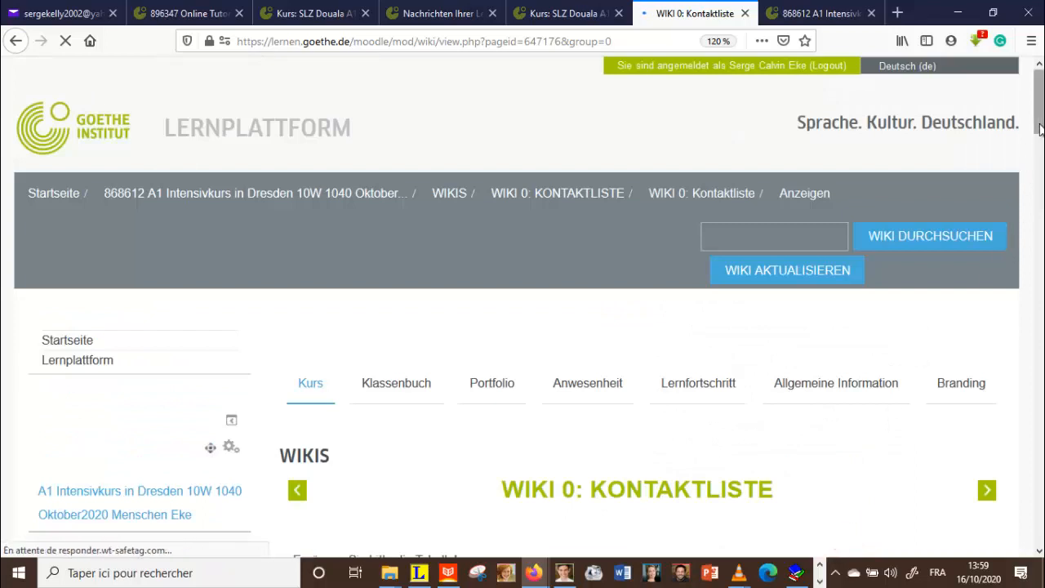
pyautogui.moveTo(1040, 131); pyautogui.dragTo(1040, 206)
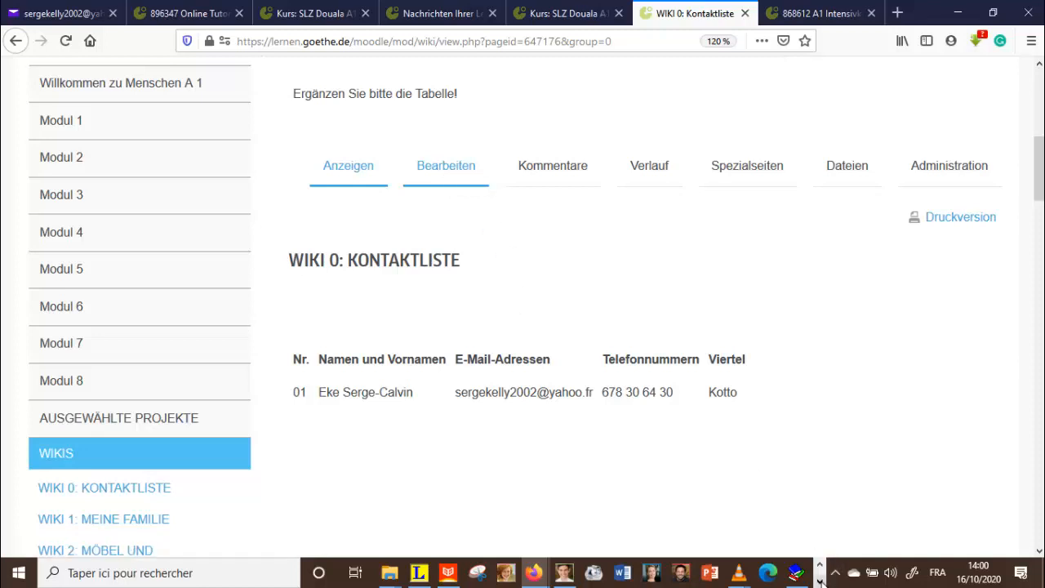
pyautogui.click(821, 581)
pyautogui.click(424, 580)
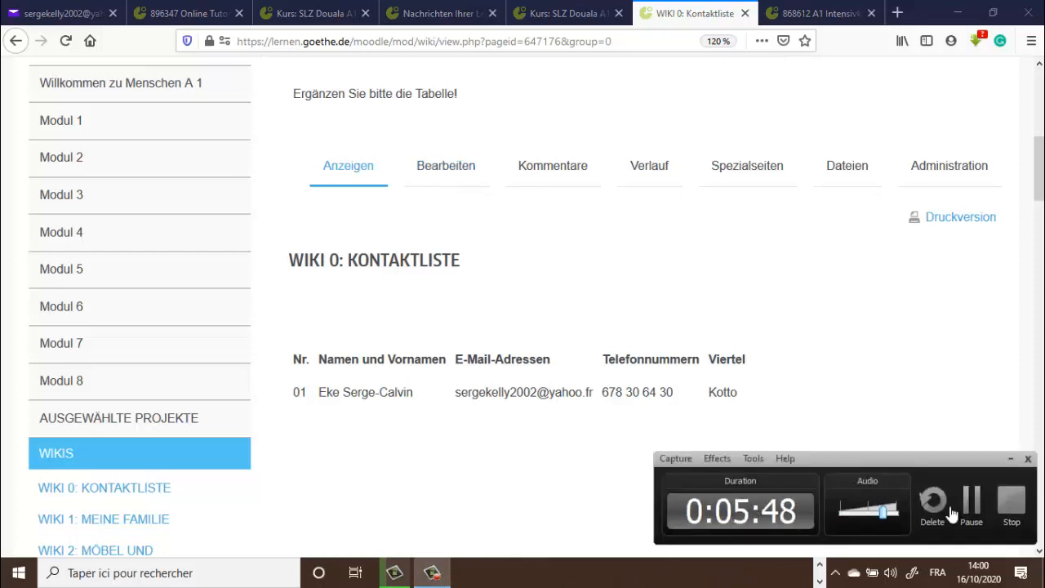
pyautogui.click(997, 518)
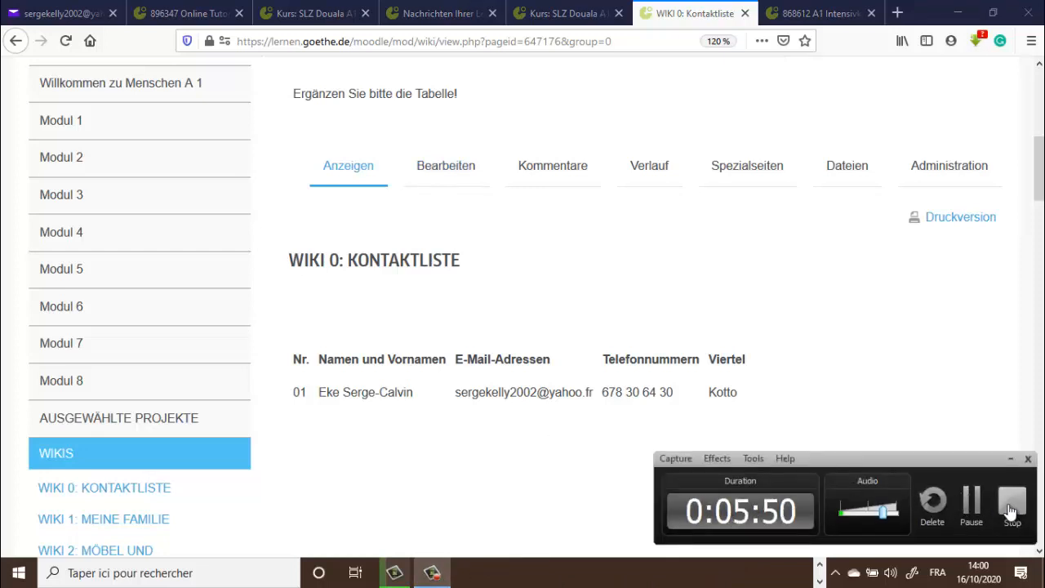